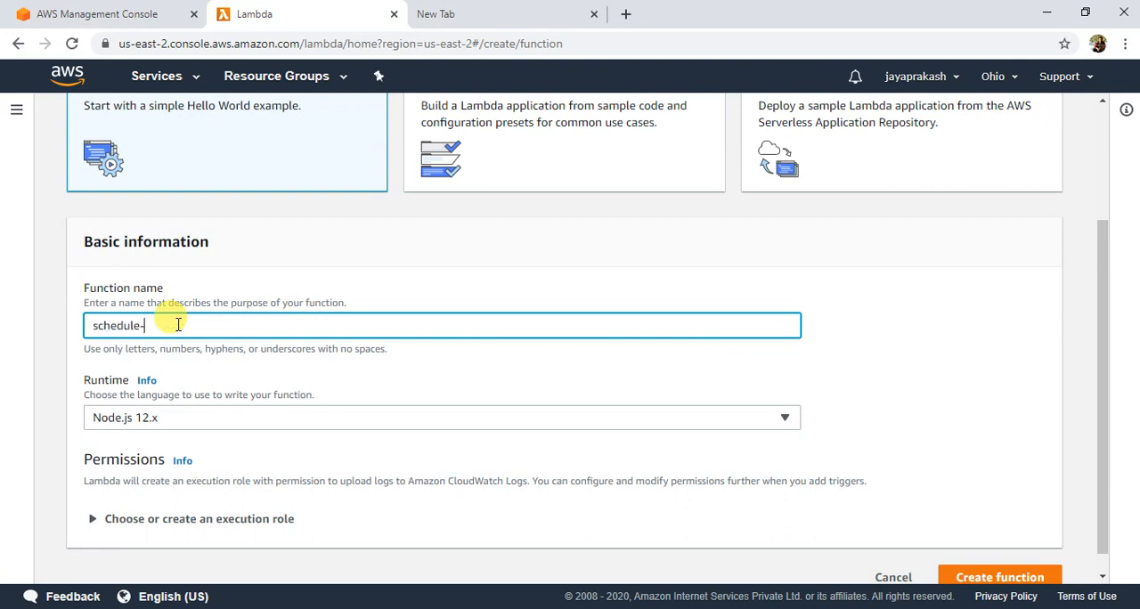
Step: Name the new function schedule-lambda and set its runtime to Python 3.8
type("bda")
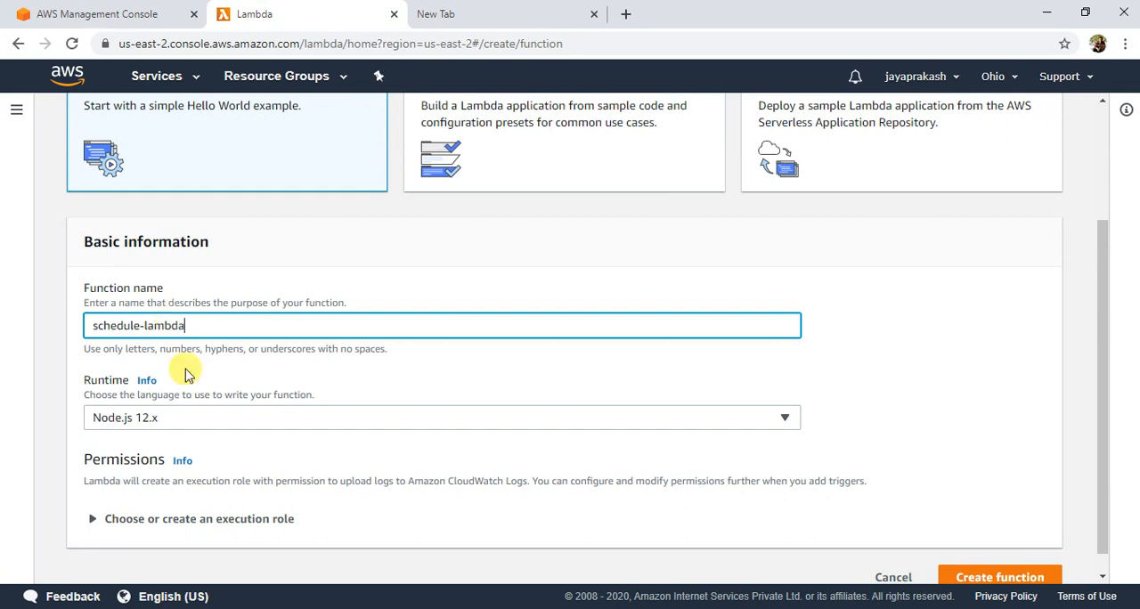
left_click(222, 418)
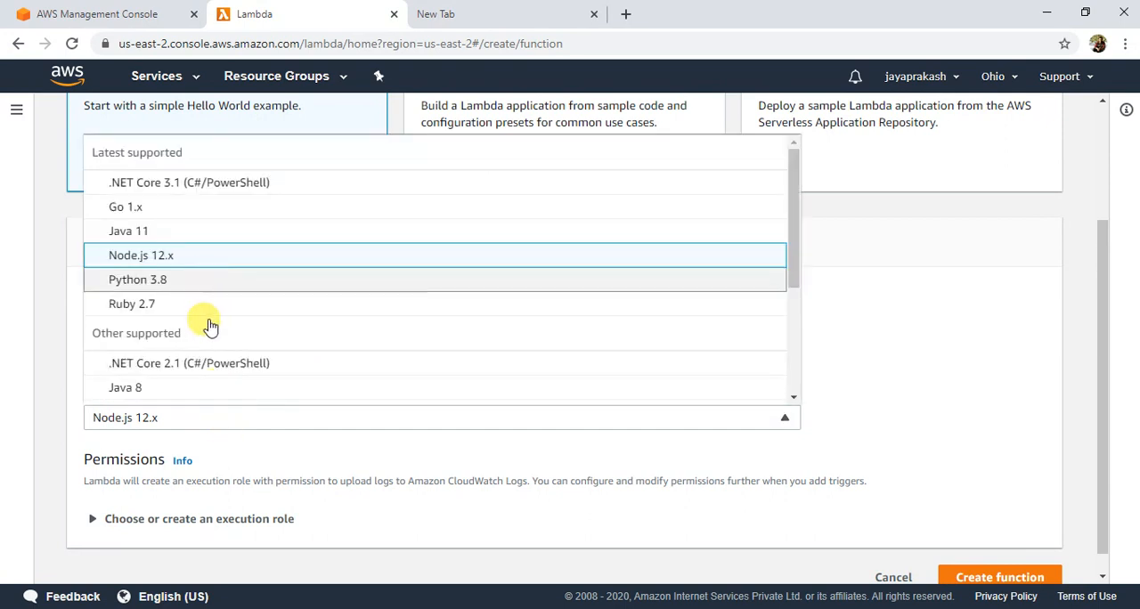
left_click(205, 281)
Step: Create the function with a new execution role that has basic Lambda permissions
left_click(125, 499)
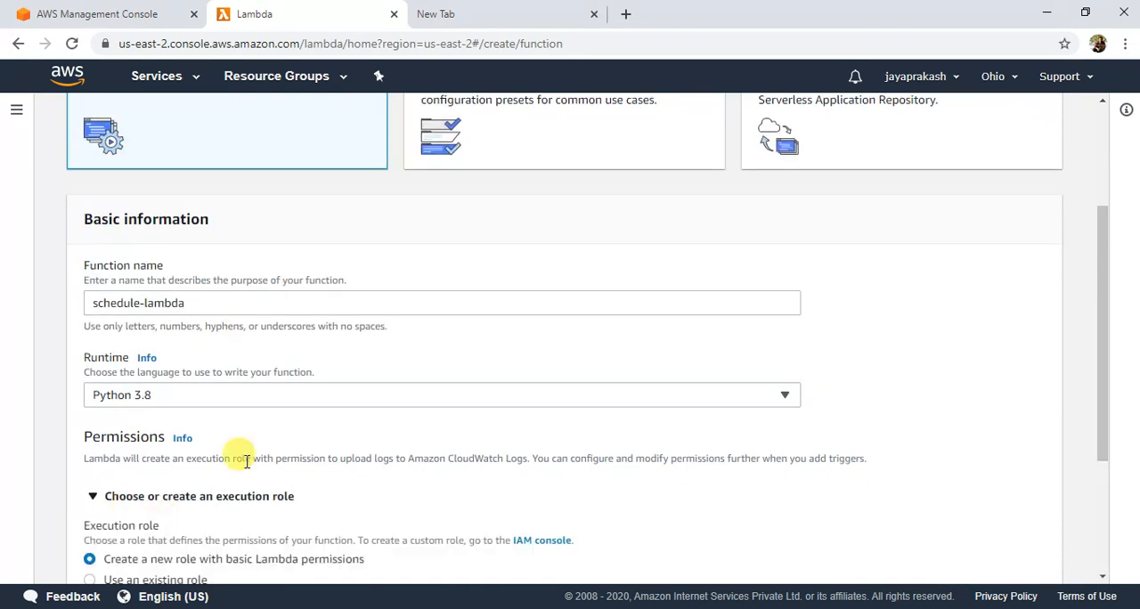
scroll(152, 410, "down", 3)
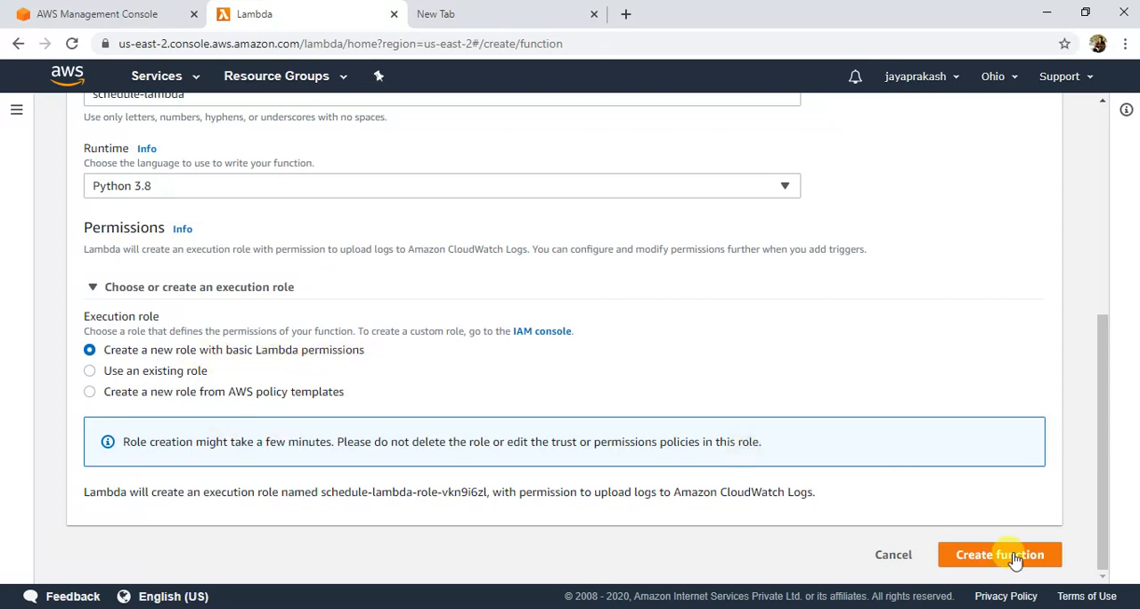
scroll(837, 533, "up", 2)
scroll(838, 533, "down", 2)
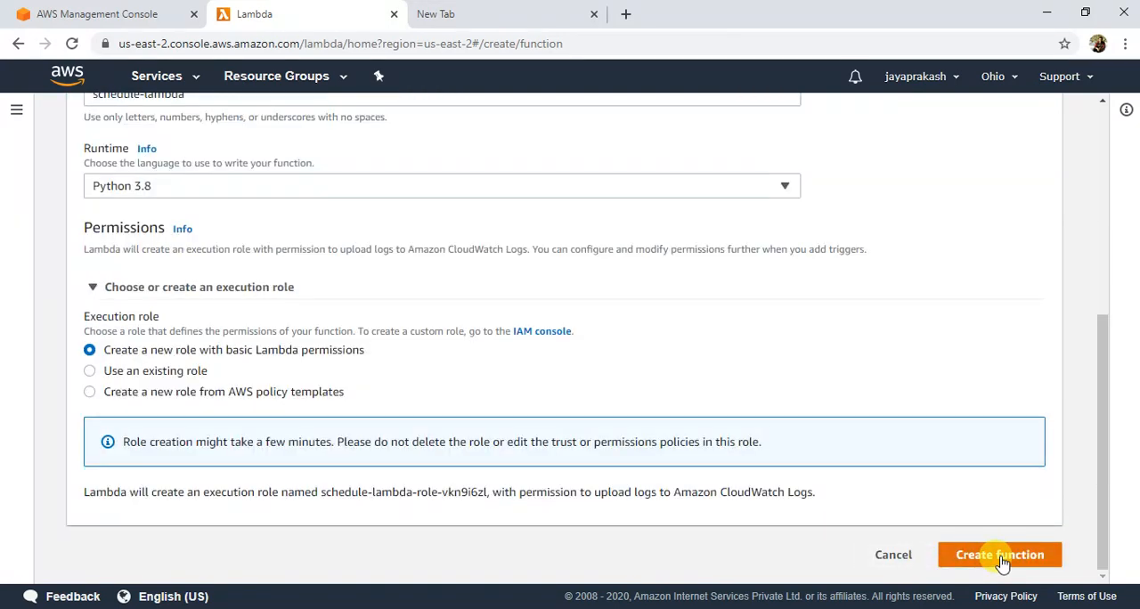
left_click(1003, 561)
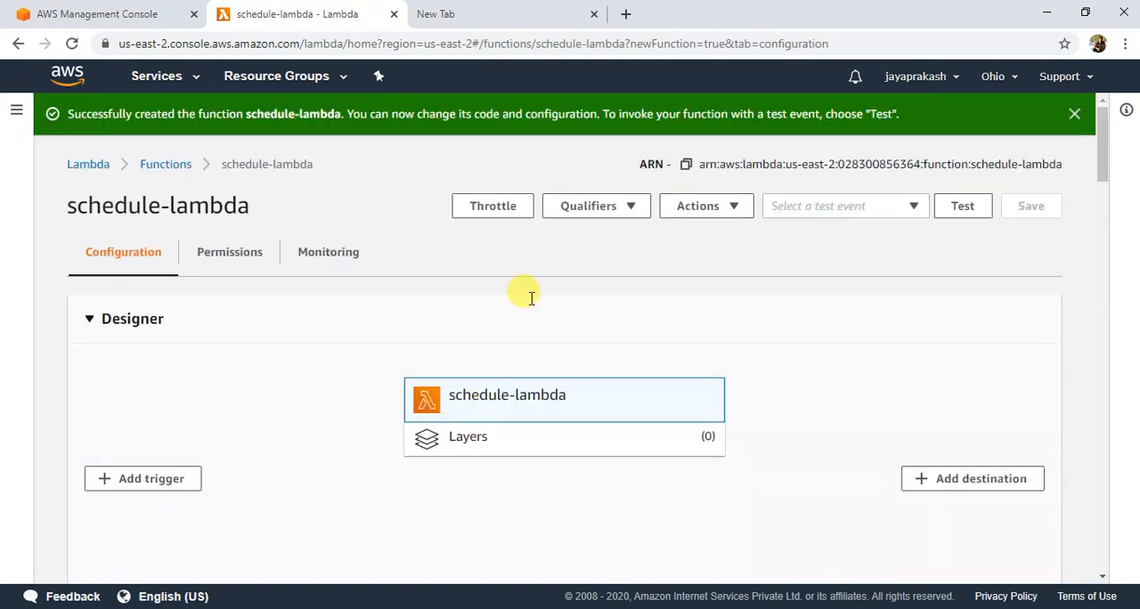
Step: Replace the return block in the lambda_handler code with print("hello from lambda") and save the function
scroll(301, 291, "down", 1)
scroll(300, 290, "down", 8)
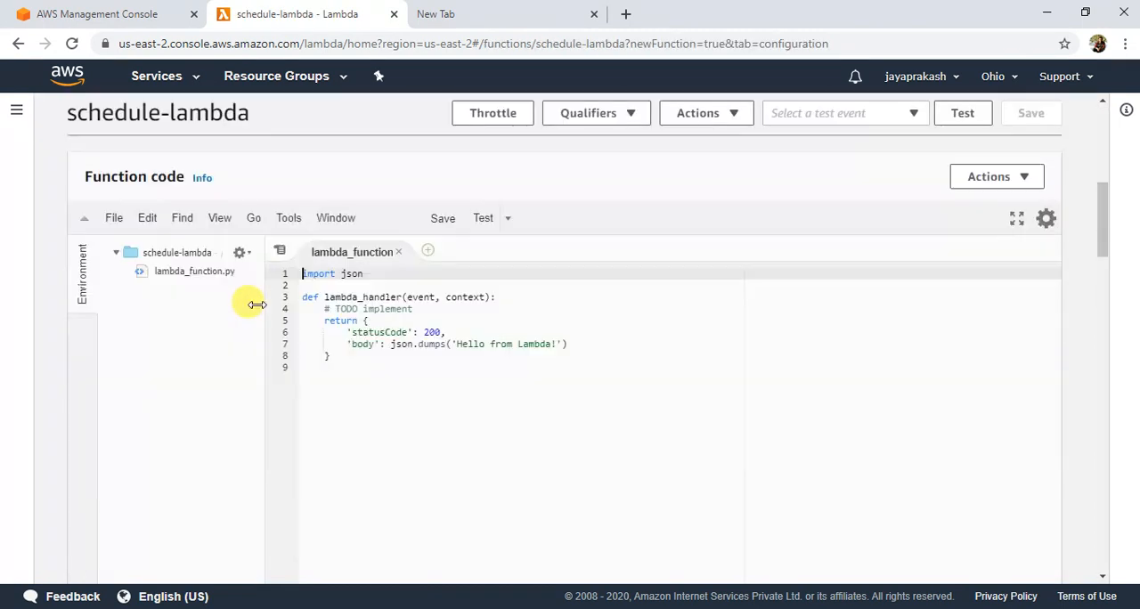
left_click(340, 357)
left_click(300, 319, "shift")
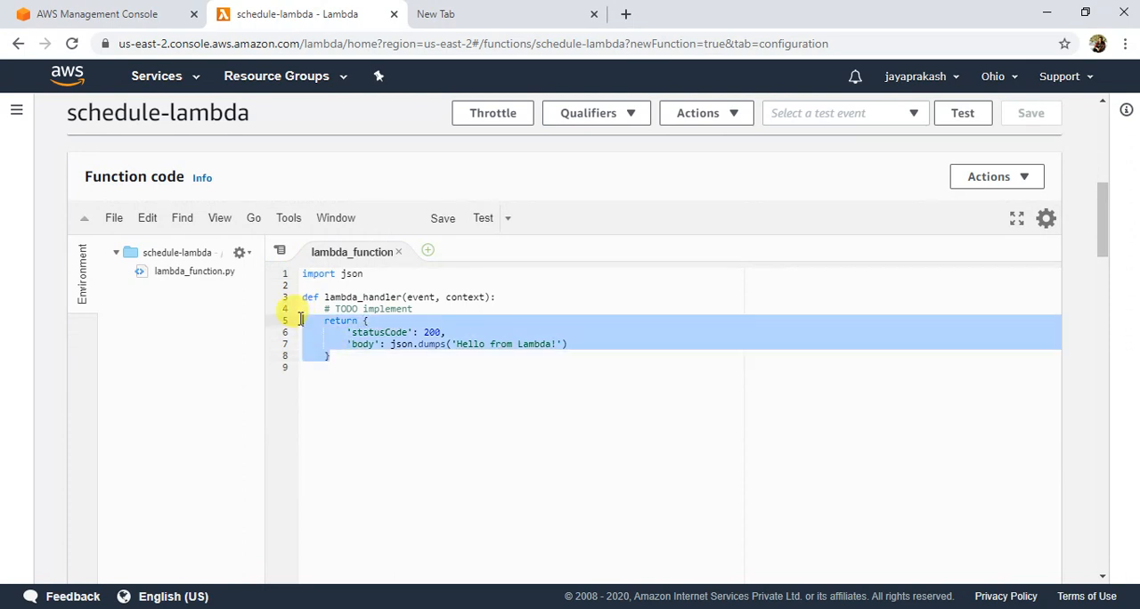
key("BackSpace")
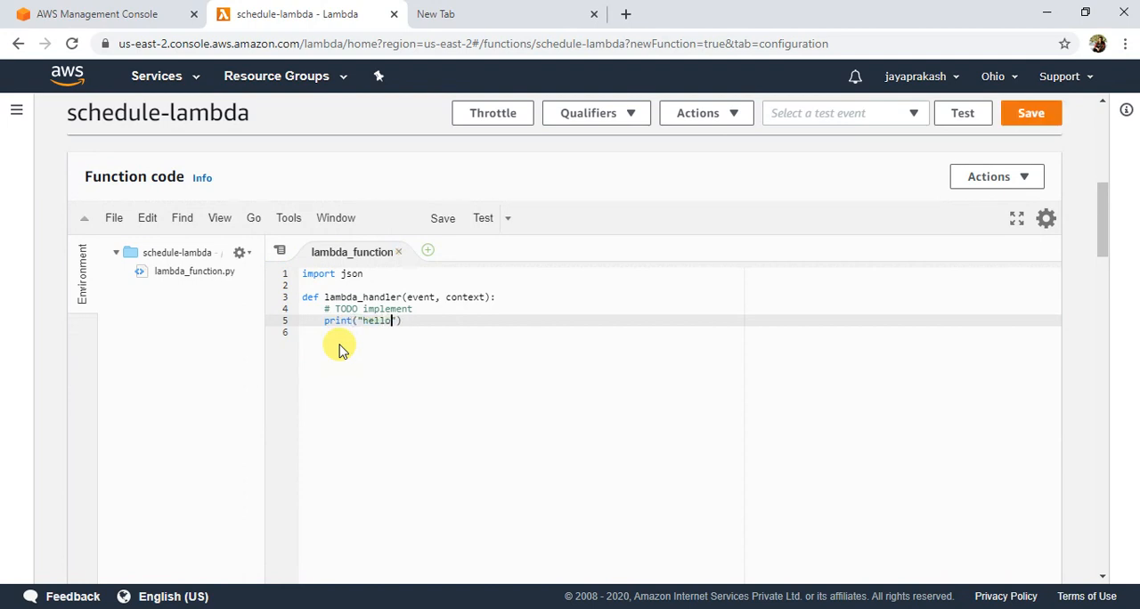
type("print(\"hello from lambda")
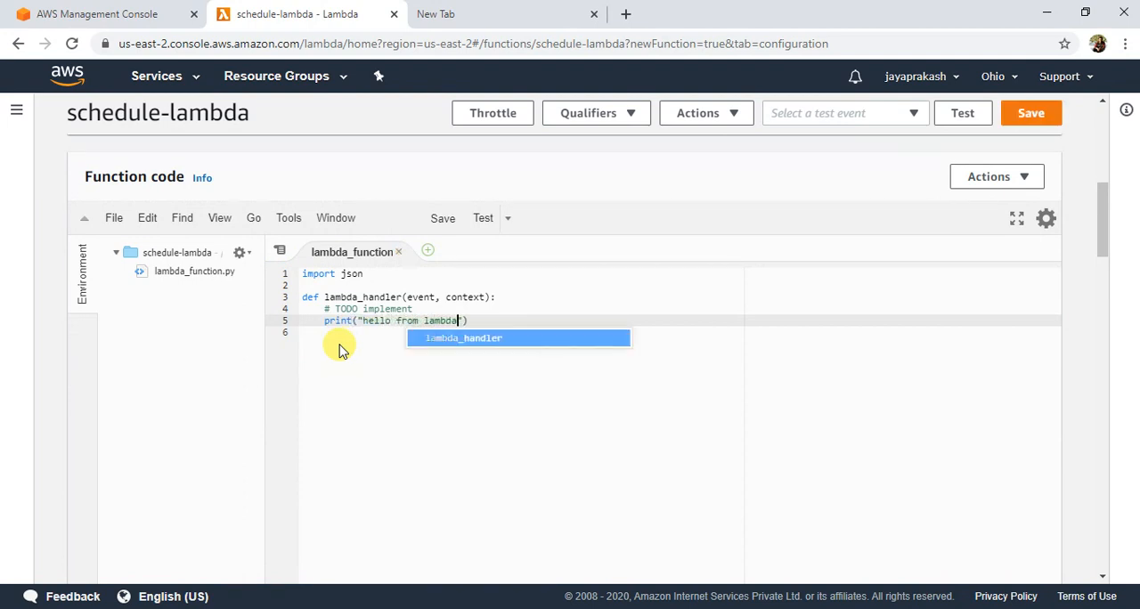
left_click(466, 320)
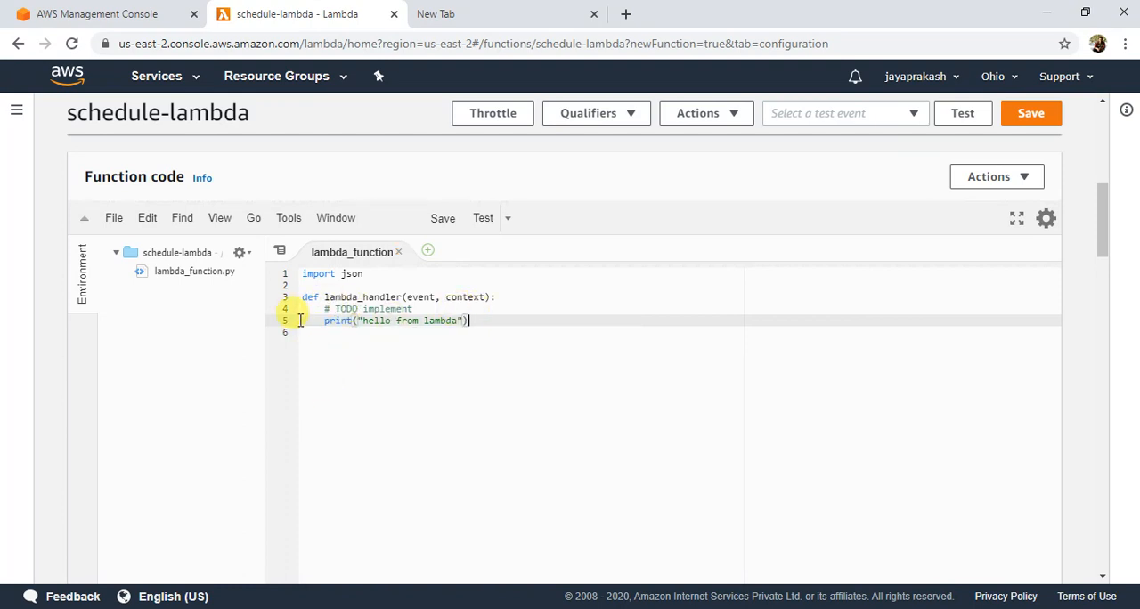
left_click(1031, 124)
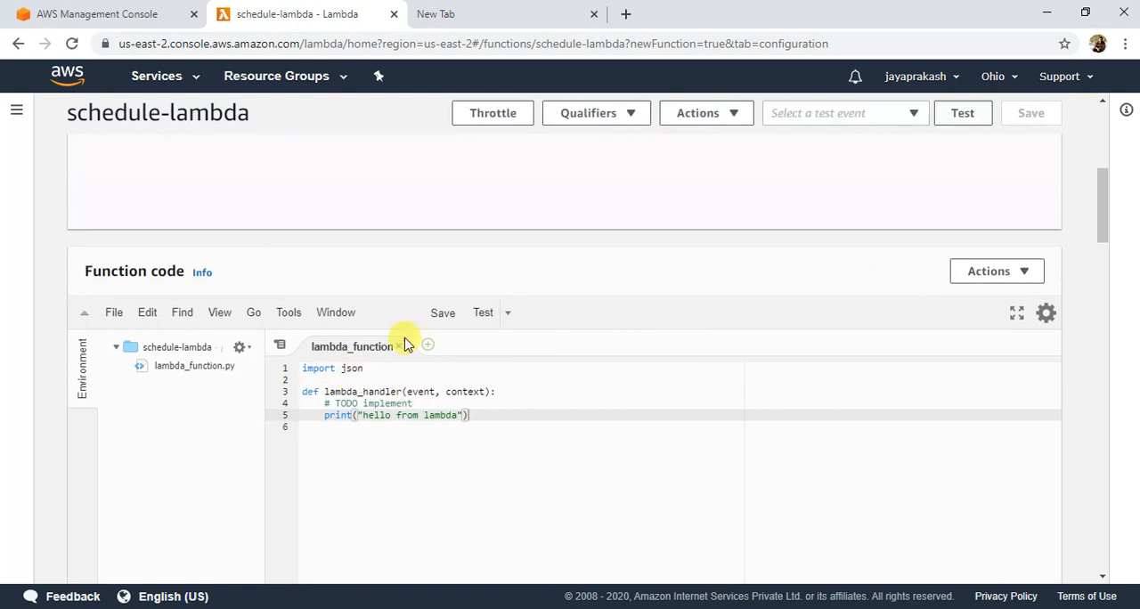
Step: Switch to the AWS Management Console home page, search for cloudwatch and open the CloudWatch service
left_click(111, 18)
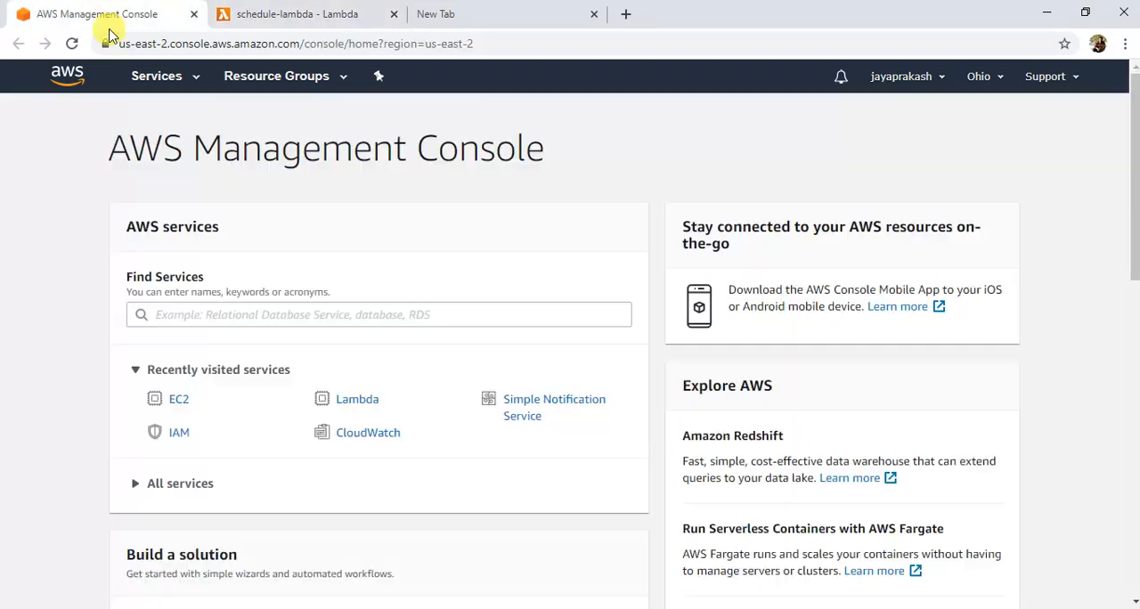
left_click(361, 316)
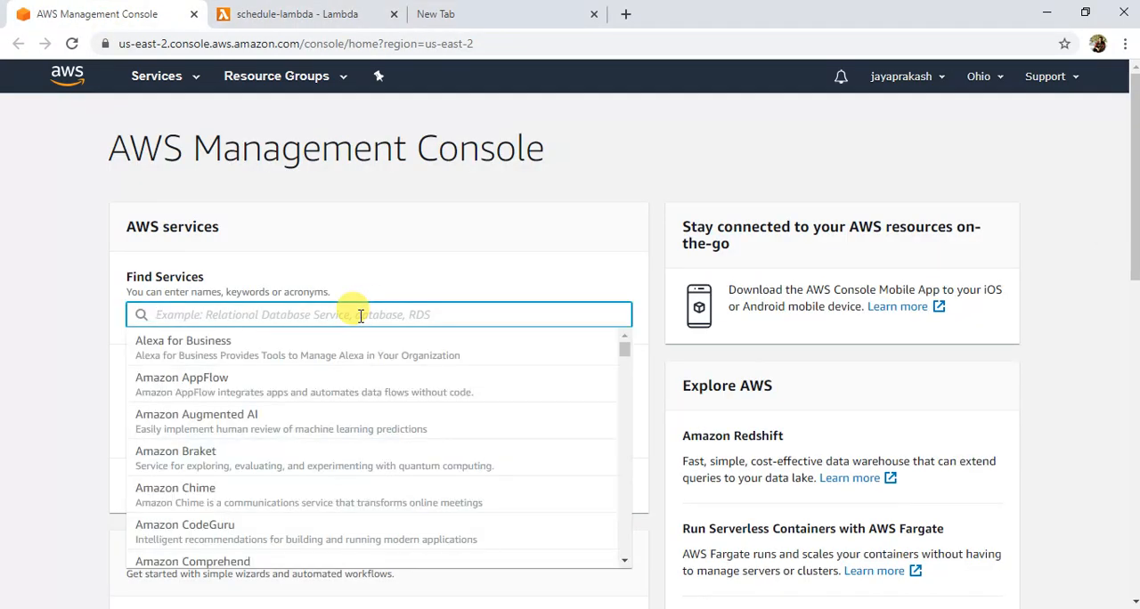
type("cloudwatc")
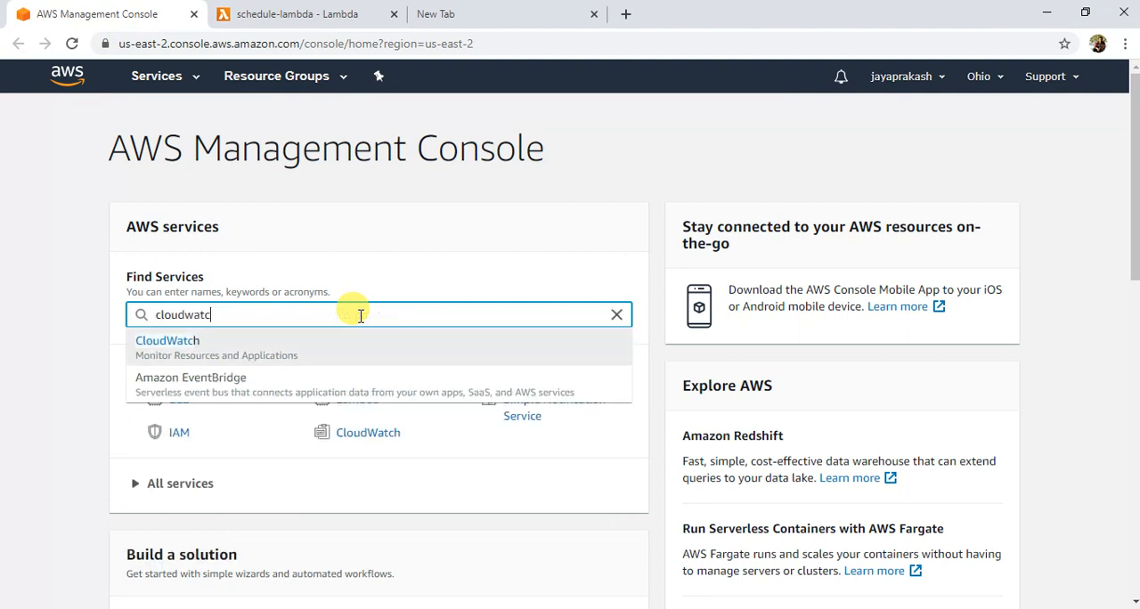
left_click(219, 355)
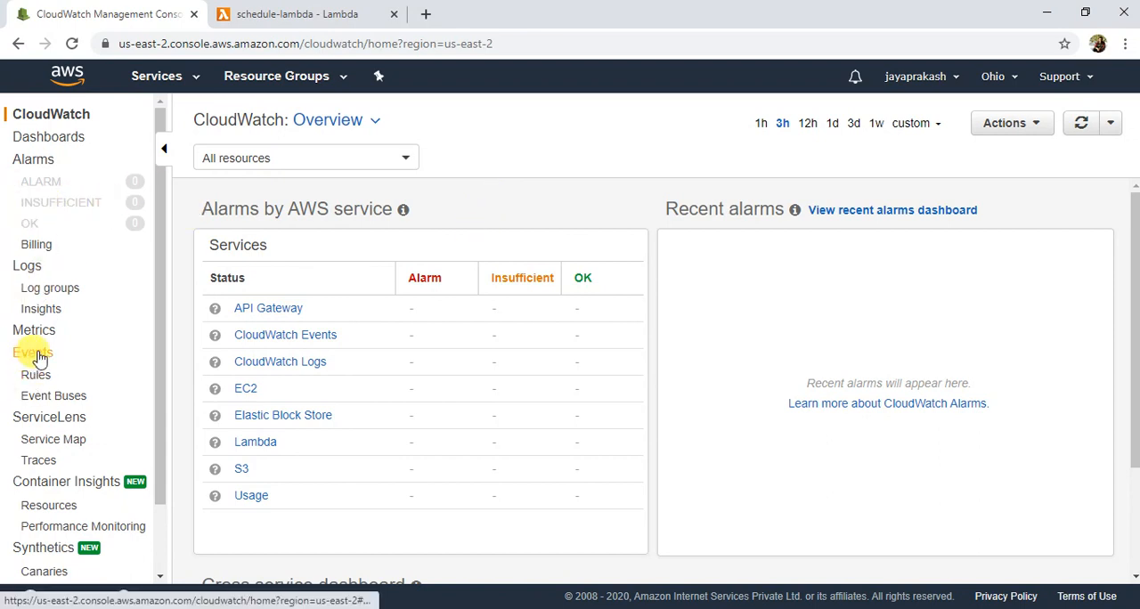
Step: Start a new CloudWatch Events rule that runs on a schedule at a fixed rate of 2 minutes
left_click(35, 378)
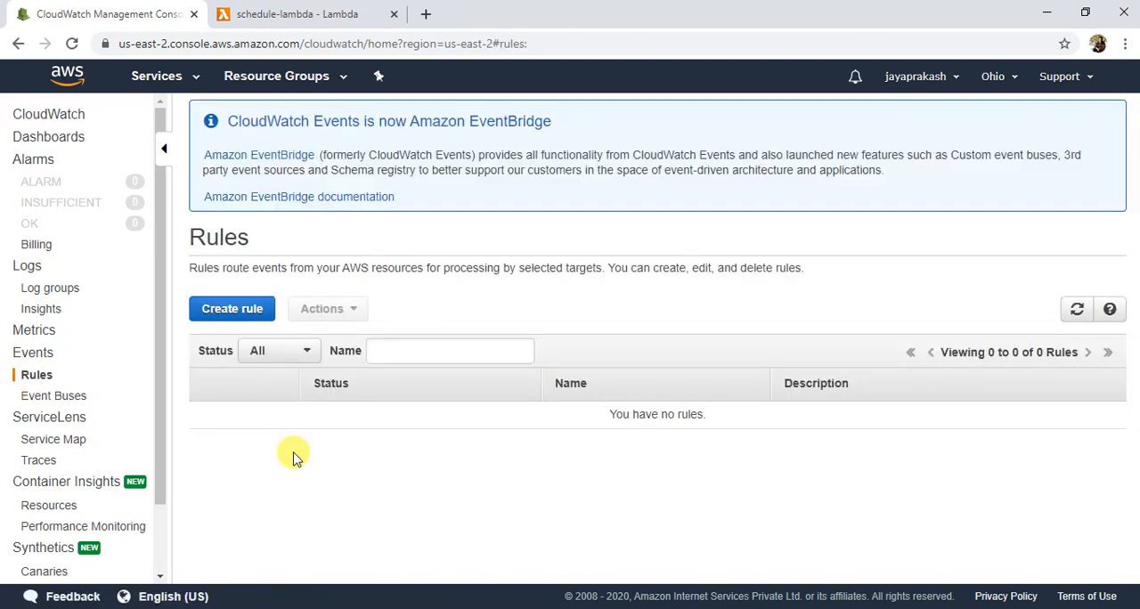
left_click(248, 308)
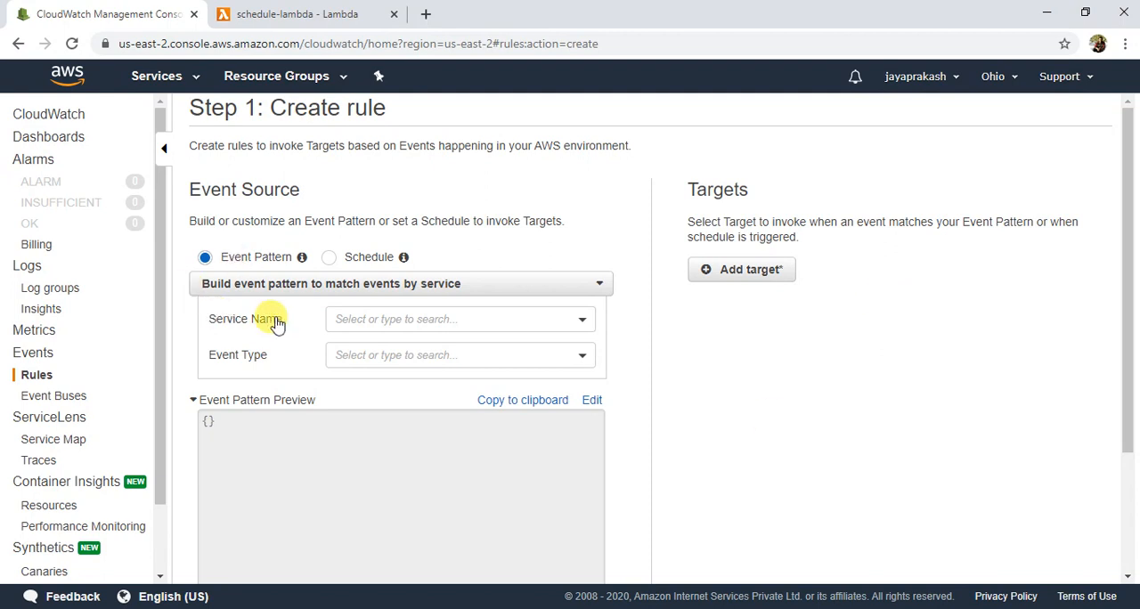
left_click(329, 257)
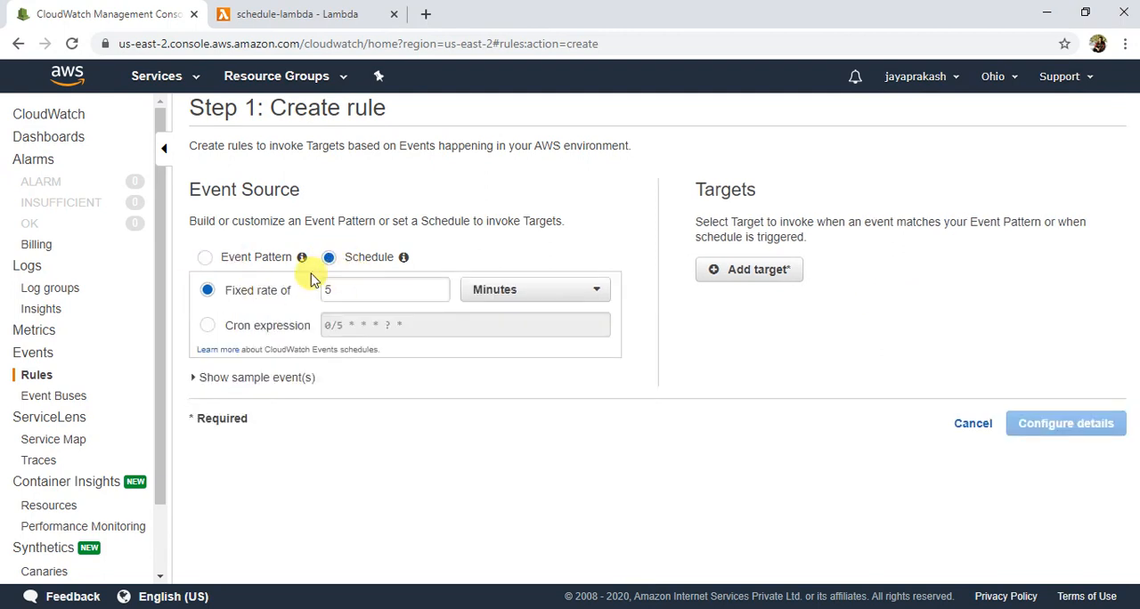
left_click(359, 285)
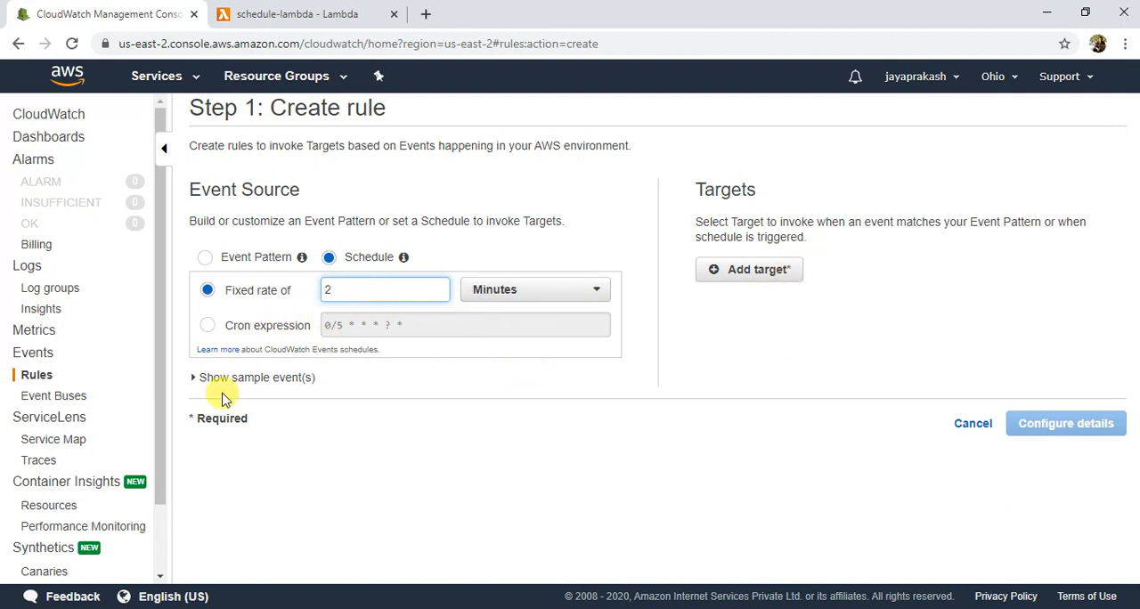
Step: Add a Lambda function target to the rule and select the schedule-lambda function
left_click(768, 283)
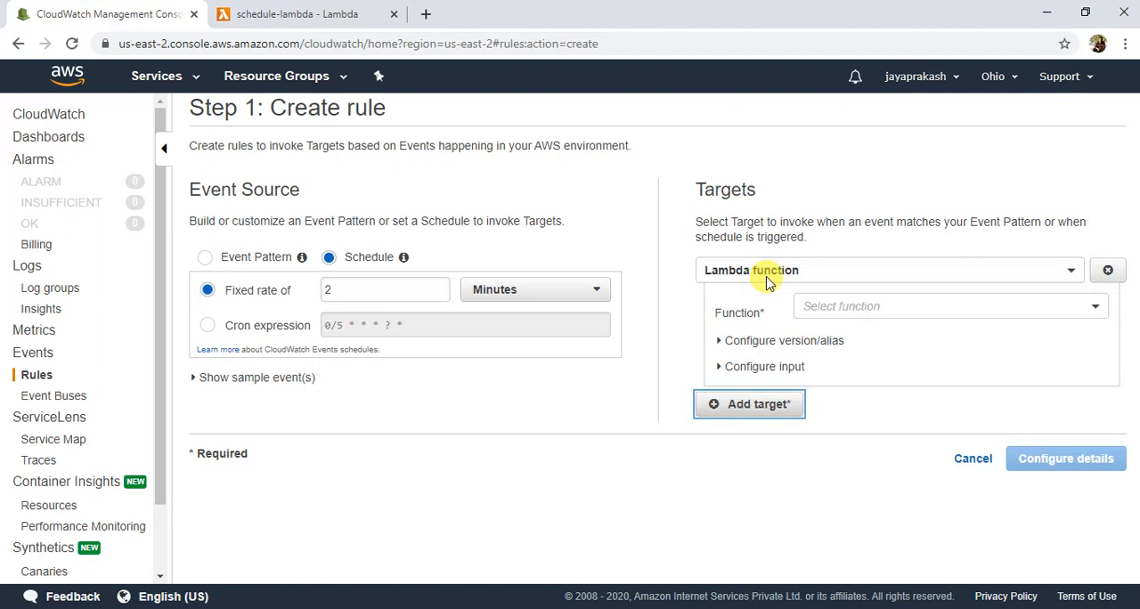
left_click(813, 269)
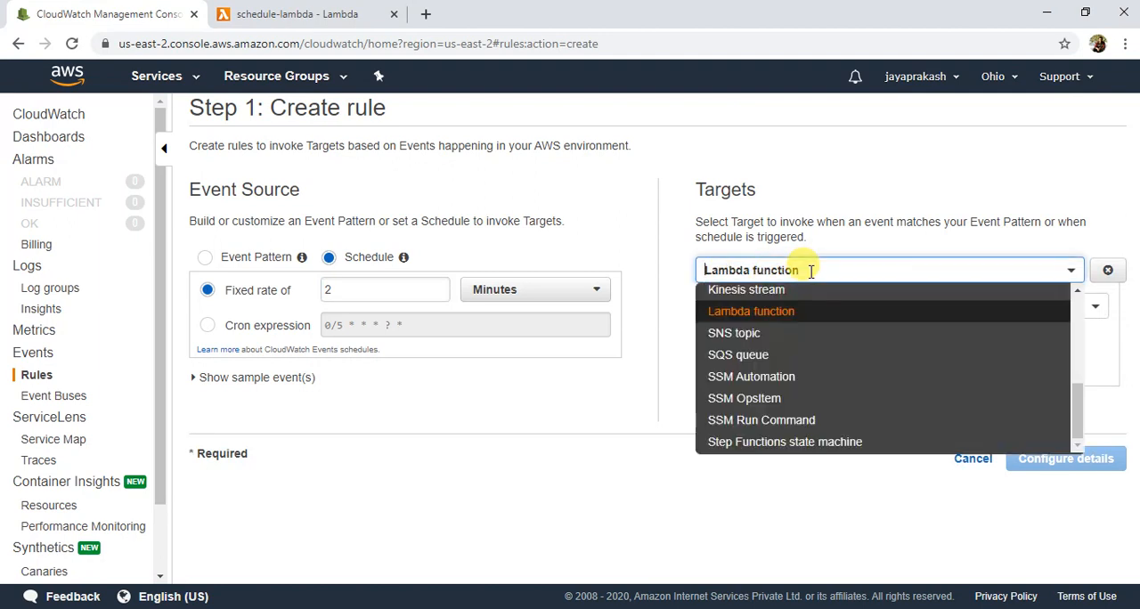
left_click(675, 316)
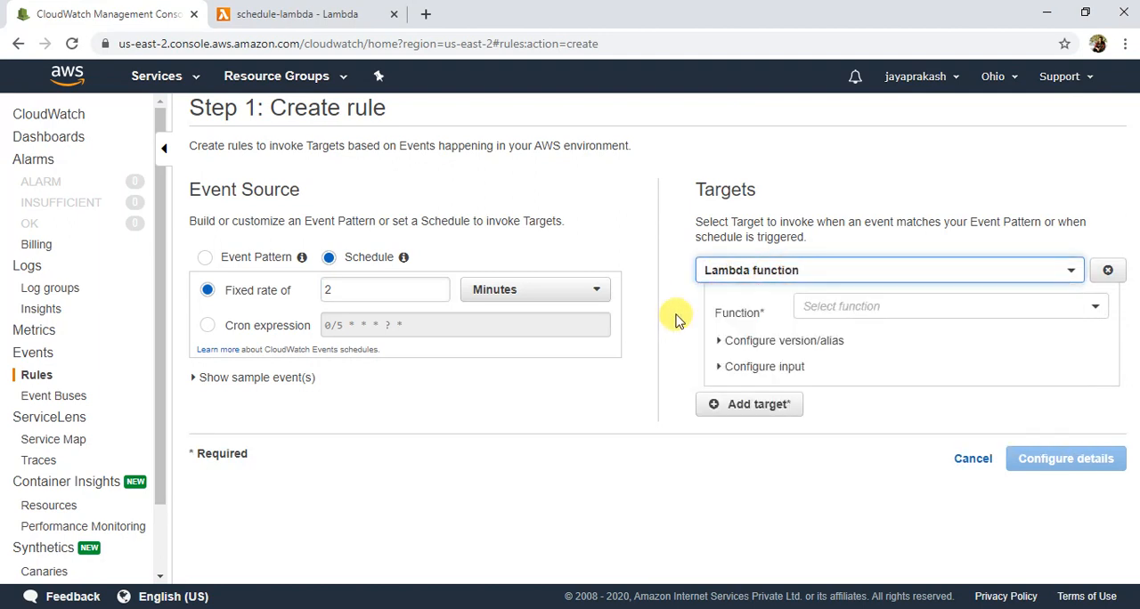
left_click(873, 303)
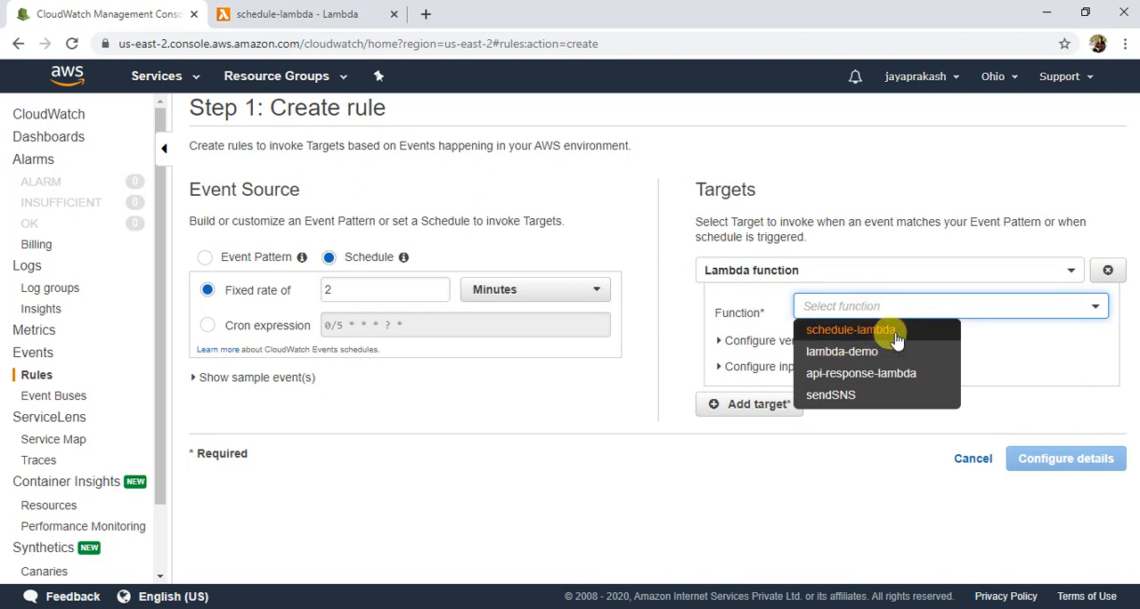
left_click(883, 331)
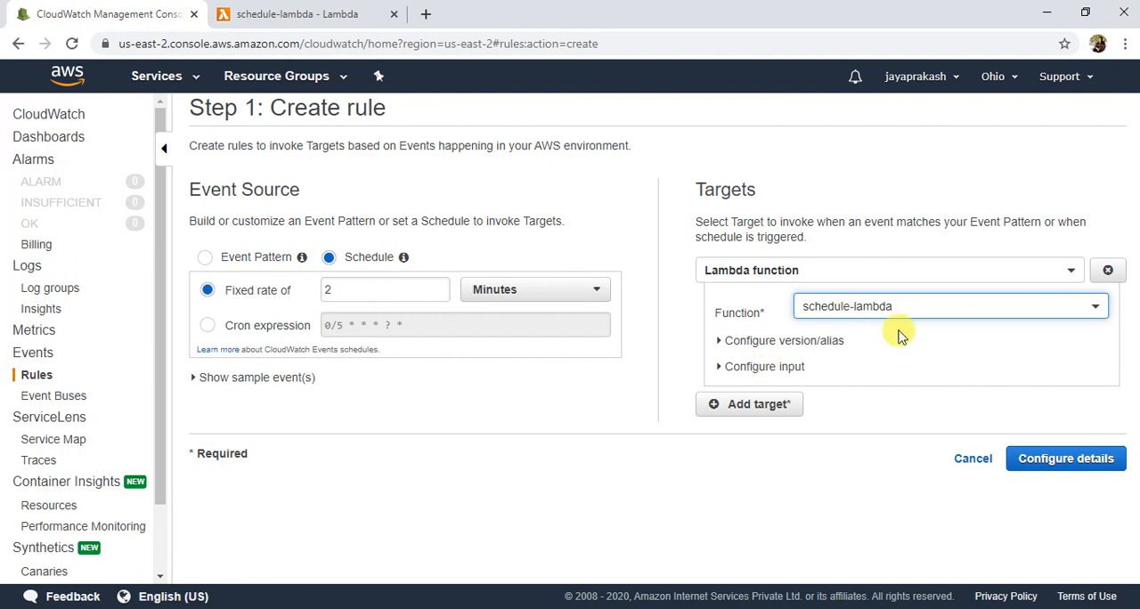
Step: Proceed to the rule details, name the rule lambda-trigger and create it
left_click(1076, 478)
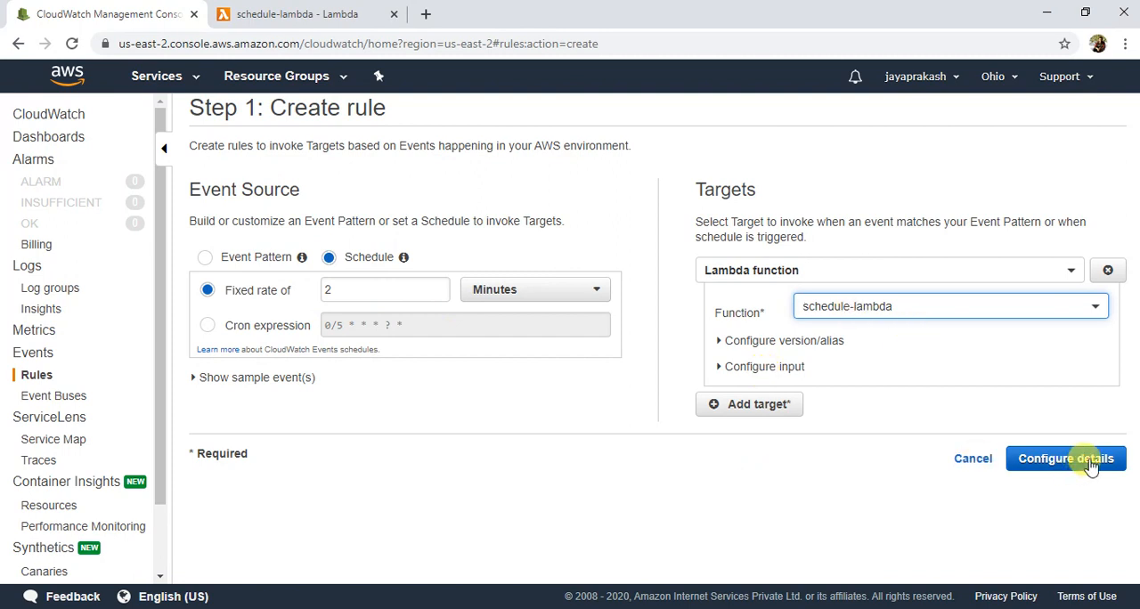
left_click(1089, 461)
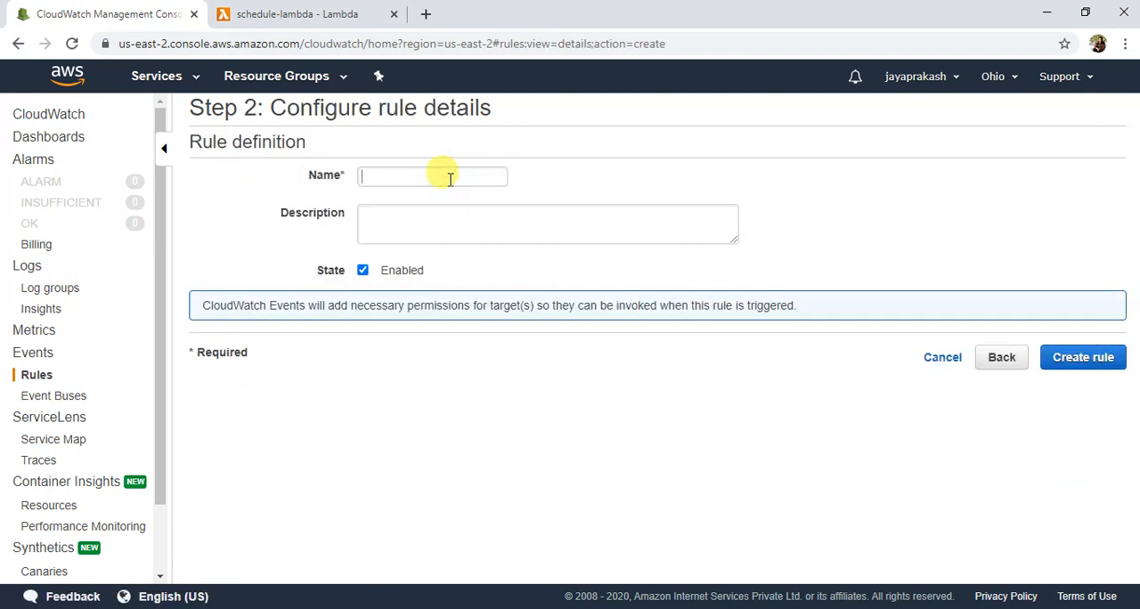
left_click(450, 178)
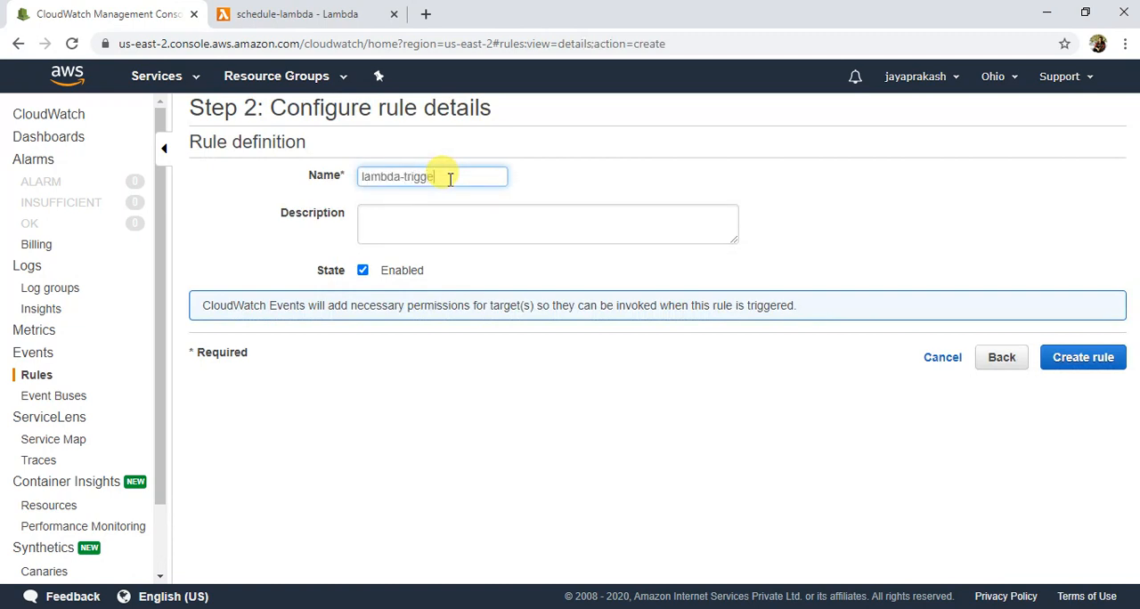
left_click(545, 242)
left_click(1082, 365)
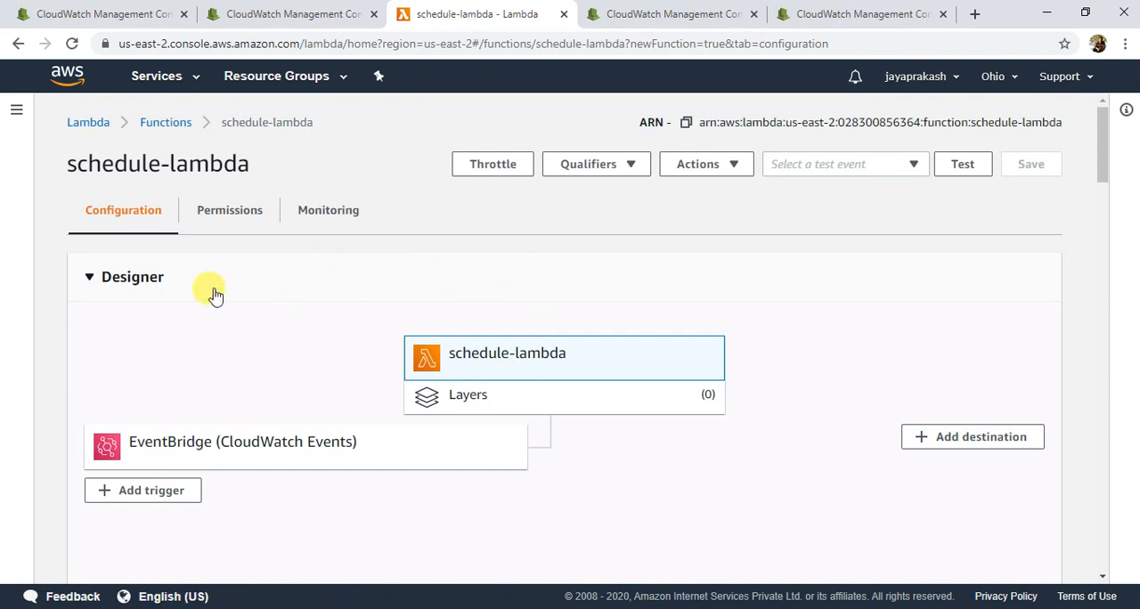
Step: Check the trigger in the schedule-lambda function's designer and examine the function's CloudWatch monitoring metrics
scroll(312, 332, "down", 1)
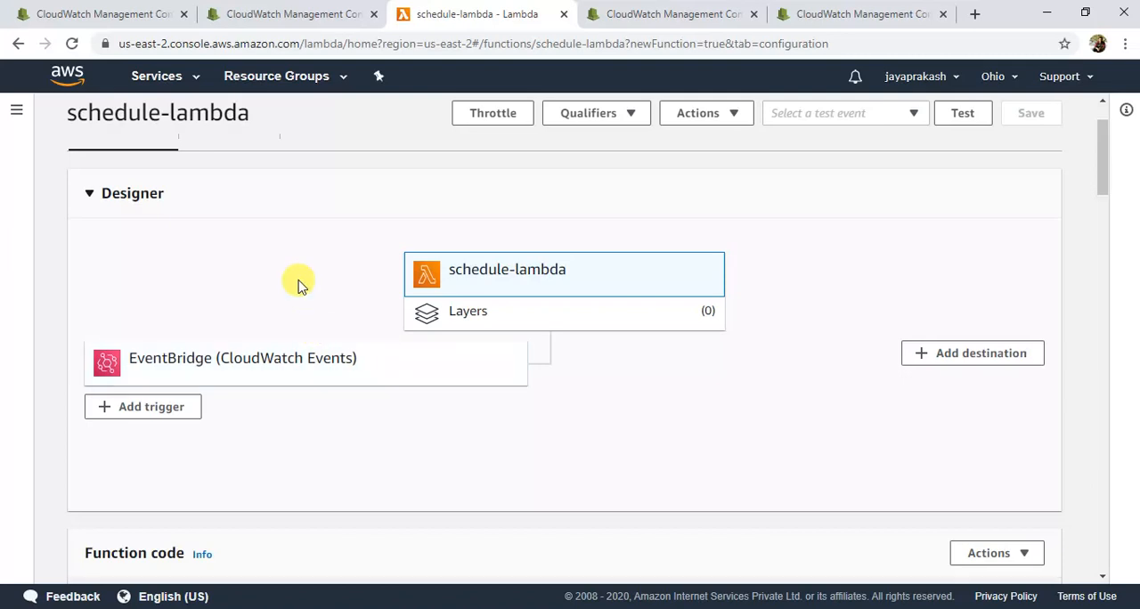
scroll(300, 283, "up", 1)
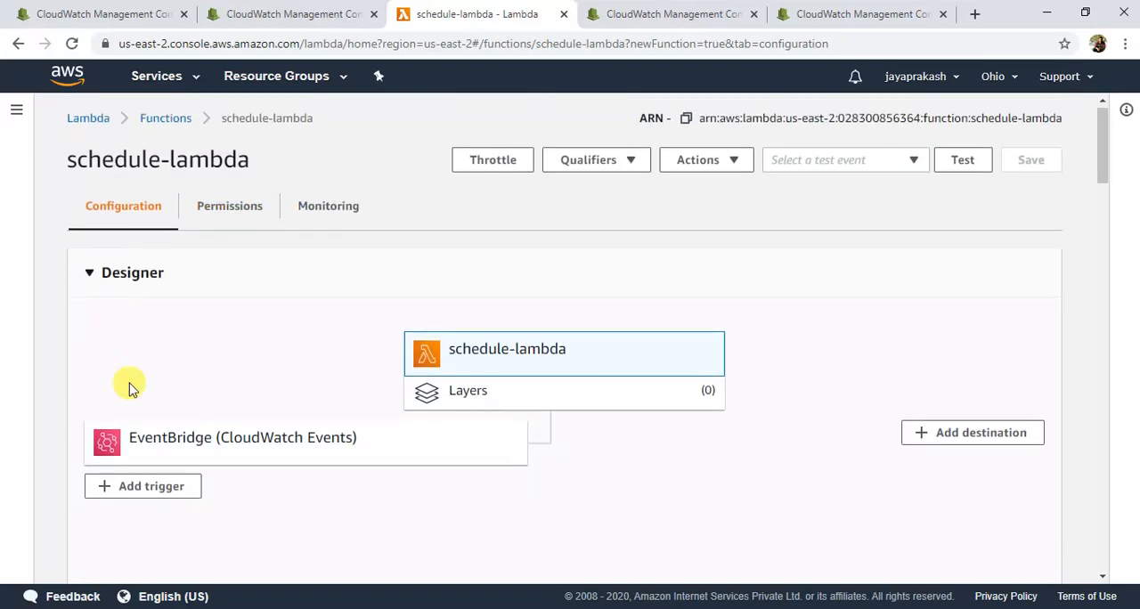
scroll(129, 387, "down", 1)
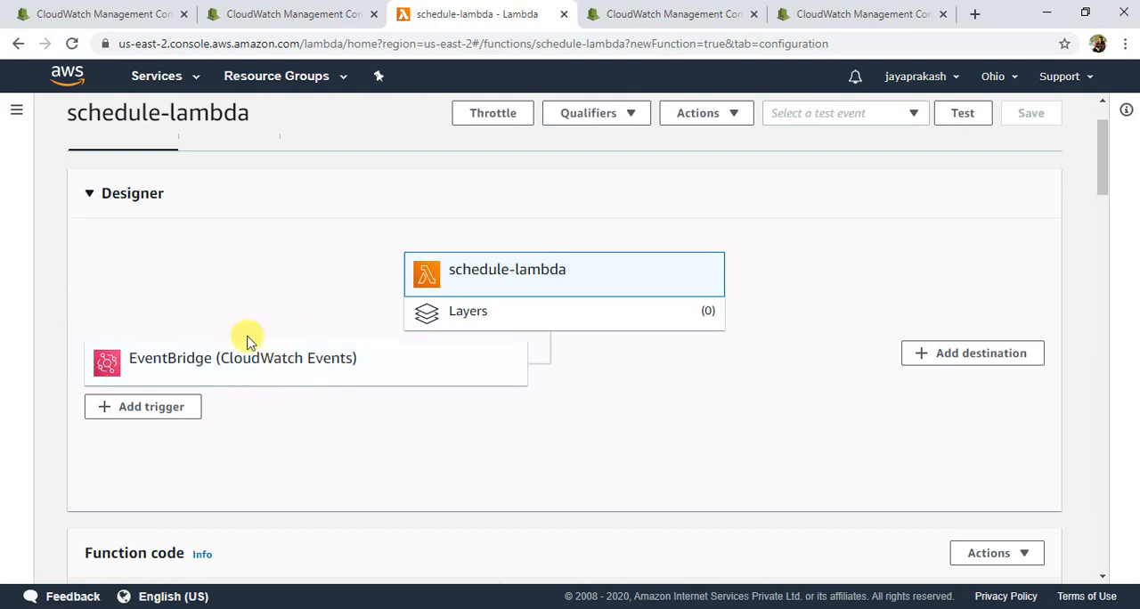
scroll(248, 339, "up", 1)
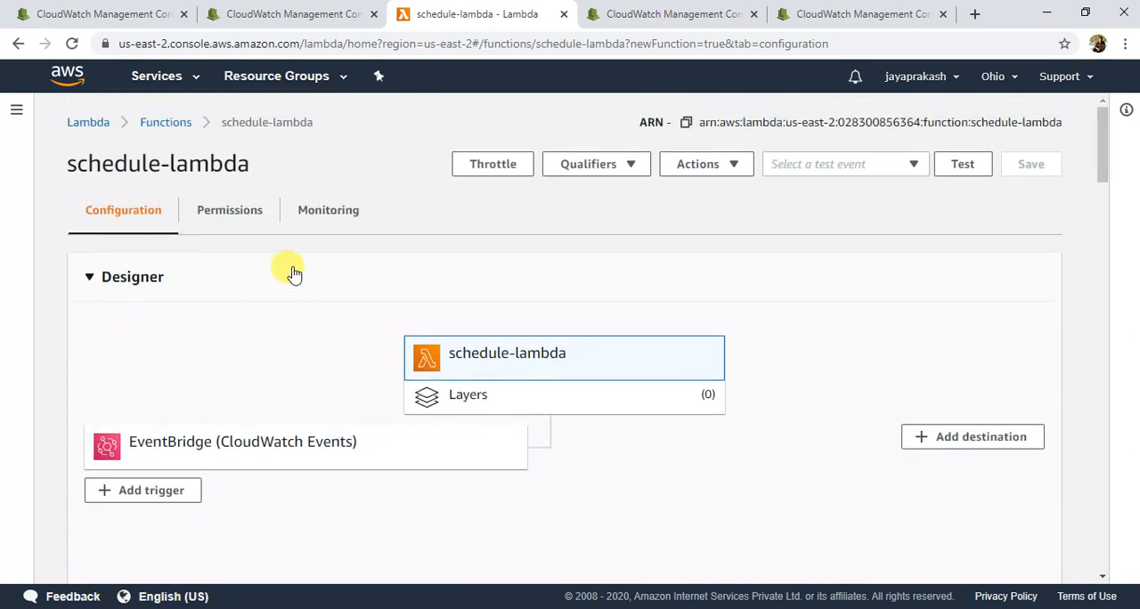
left_click(335, 214)
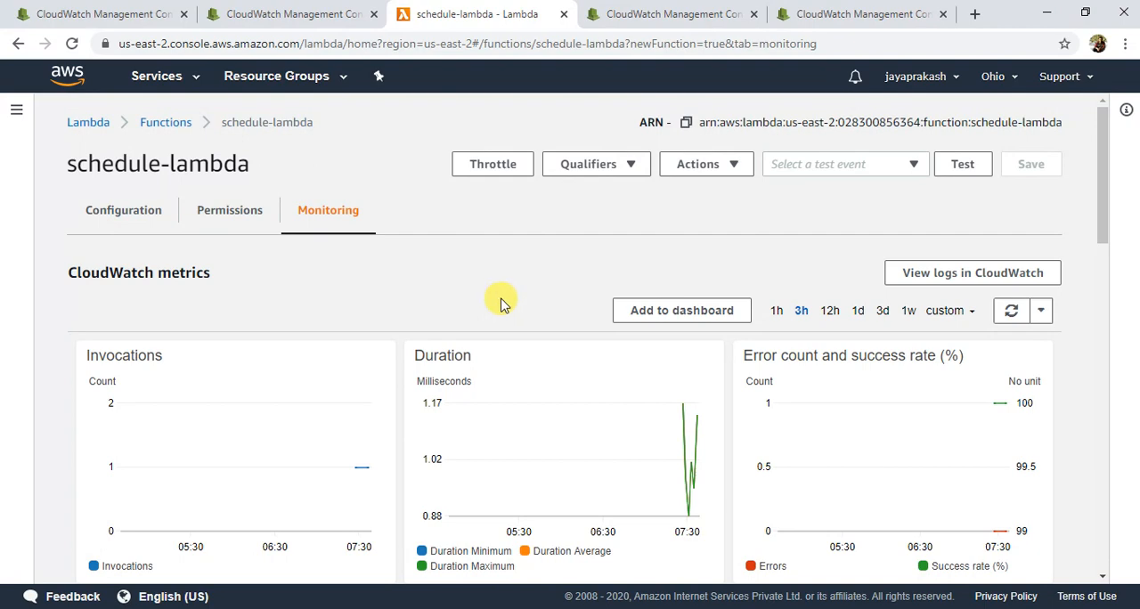
scroll(355, 267, "down", 2)
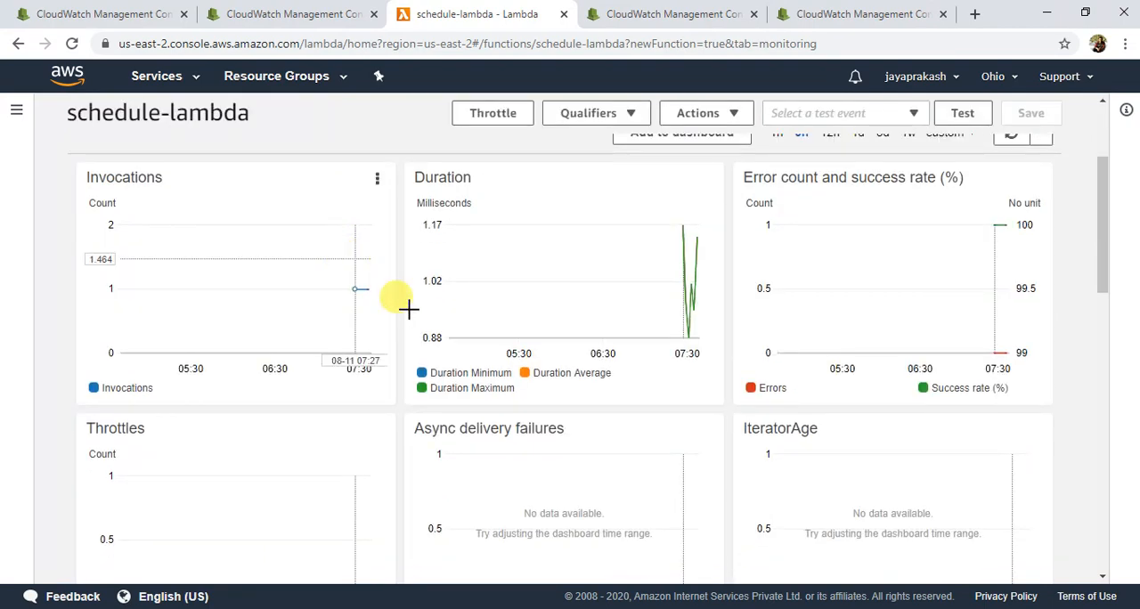
Step: Expand the fifth entry under Recent invocations in CloudWatch Logs Insights and examine its invocation details
scroll(408, 308, "down", 9)
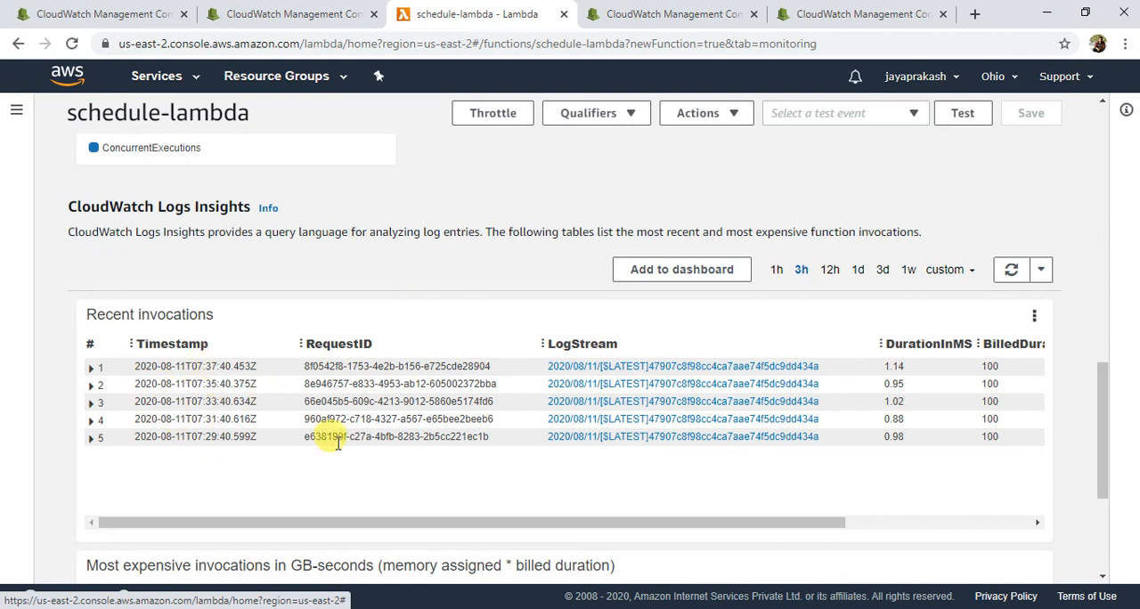
left_click(92, 440)
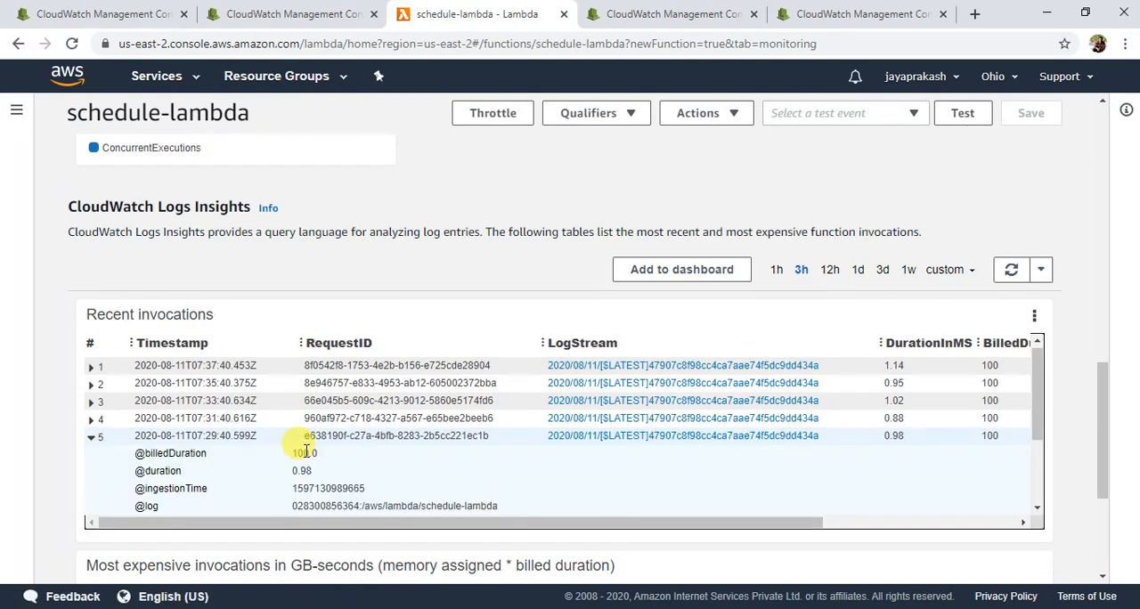
scroll(306, 453, "down", 5)
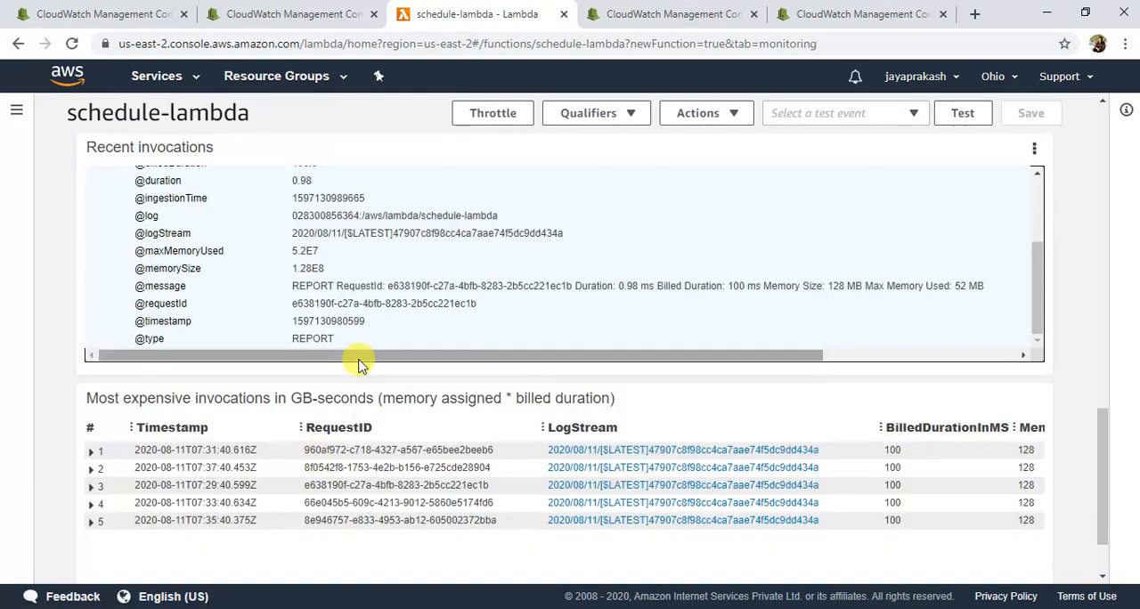
scroll(471, 355, "up", 5)
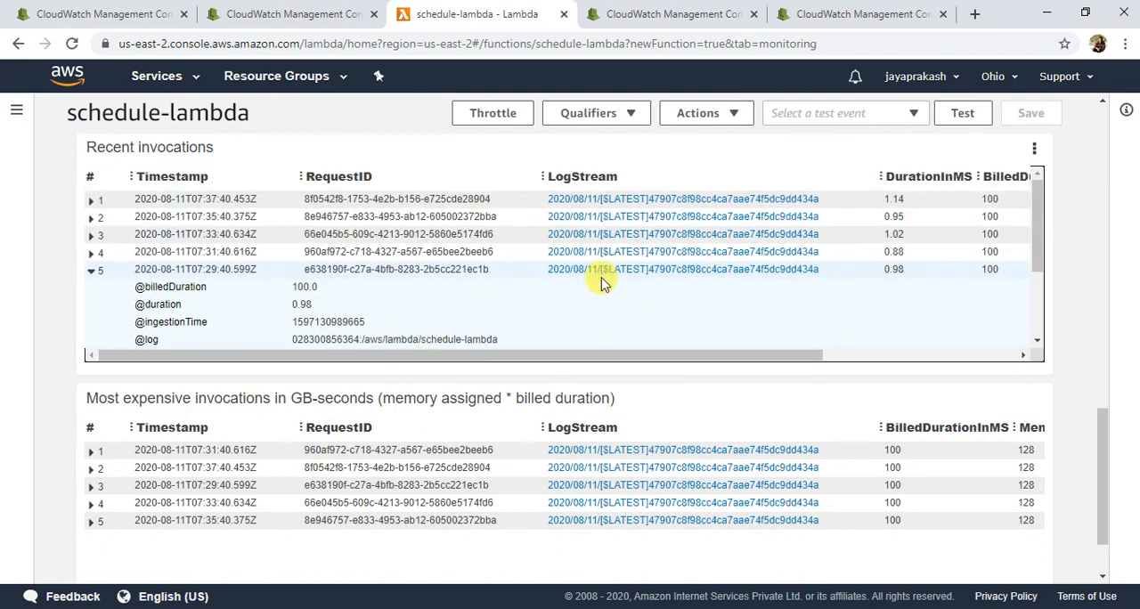
Step: Open the fifth invocation's log stream, and collapse that invocation's details back on the schedule-lambda monitoring page
left_click(621, 270)
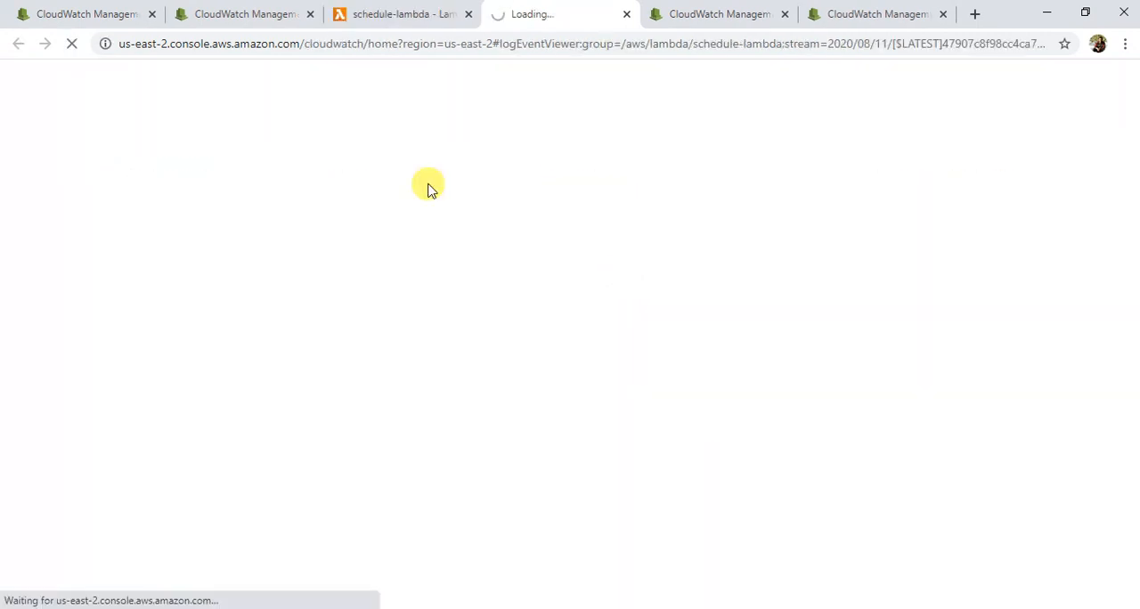
left_click(388, 8)
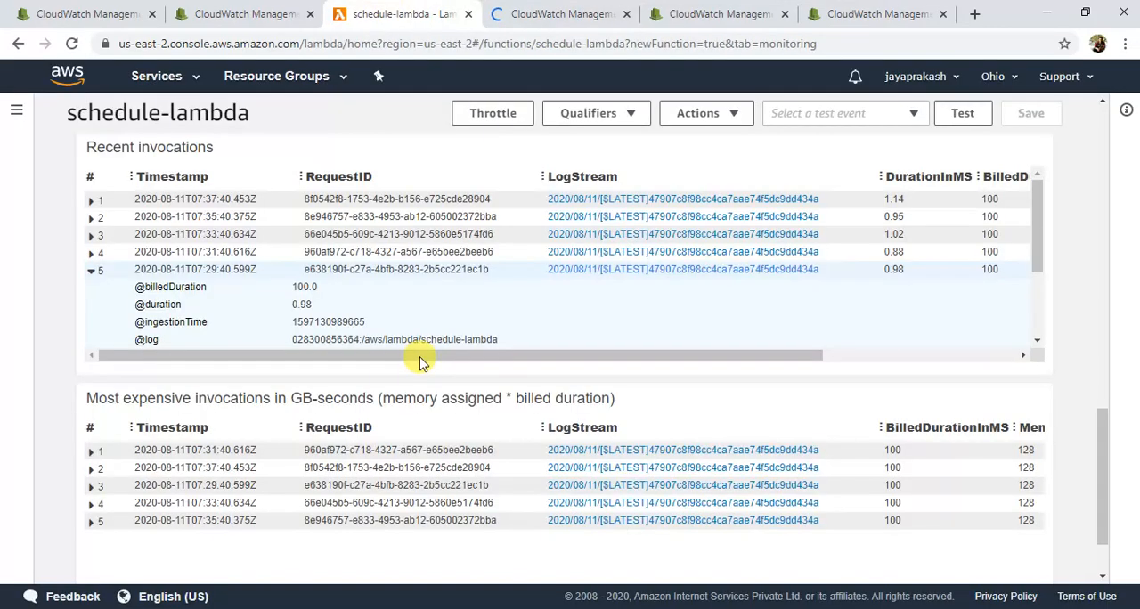
left_click(92, 272)
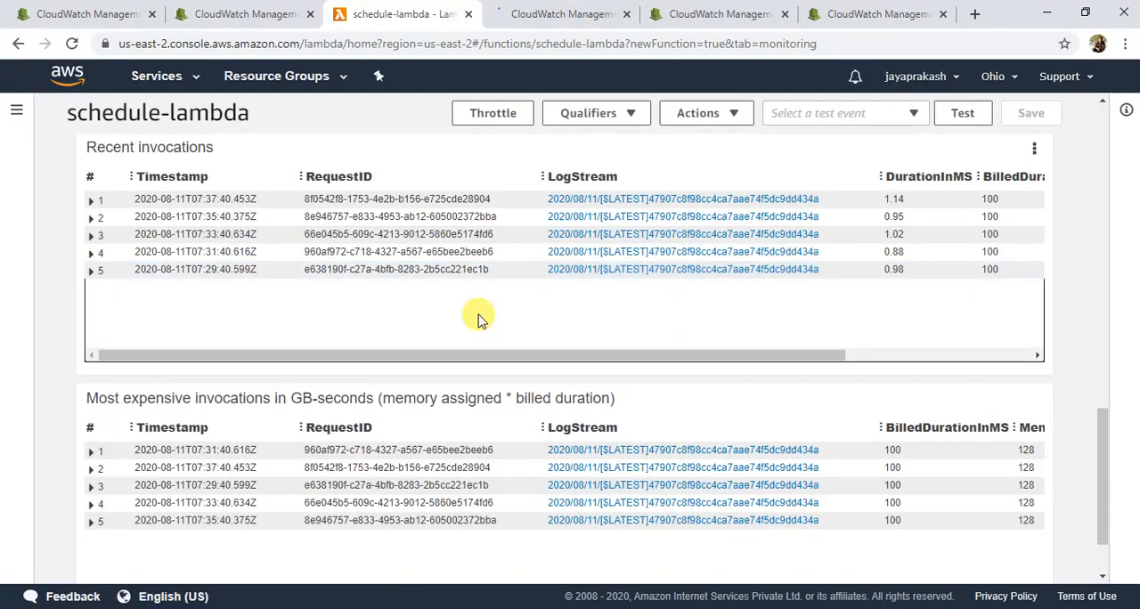
scroll(478, 319, "up", 1)
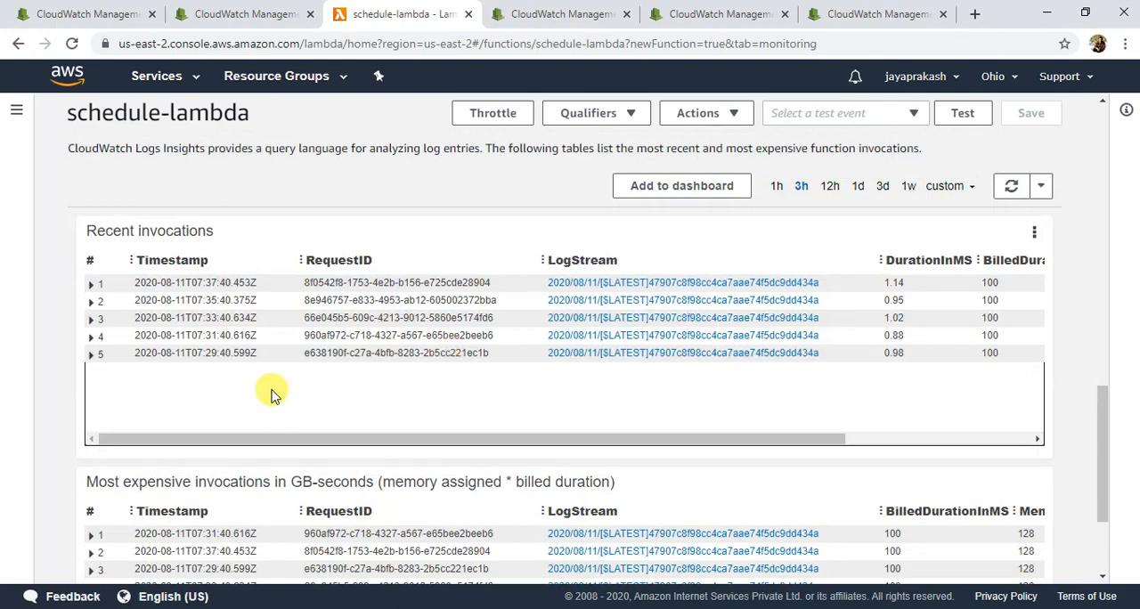
Step: Examine the timestamps and messages of the log events in the opened log stream, and return to the schedule-lambda monitoring page
key("ctrl+Tab")
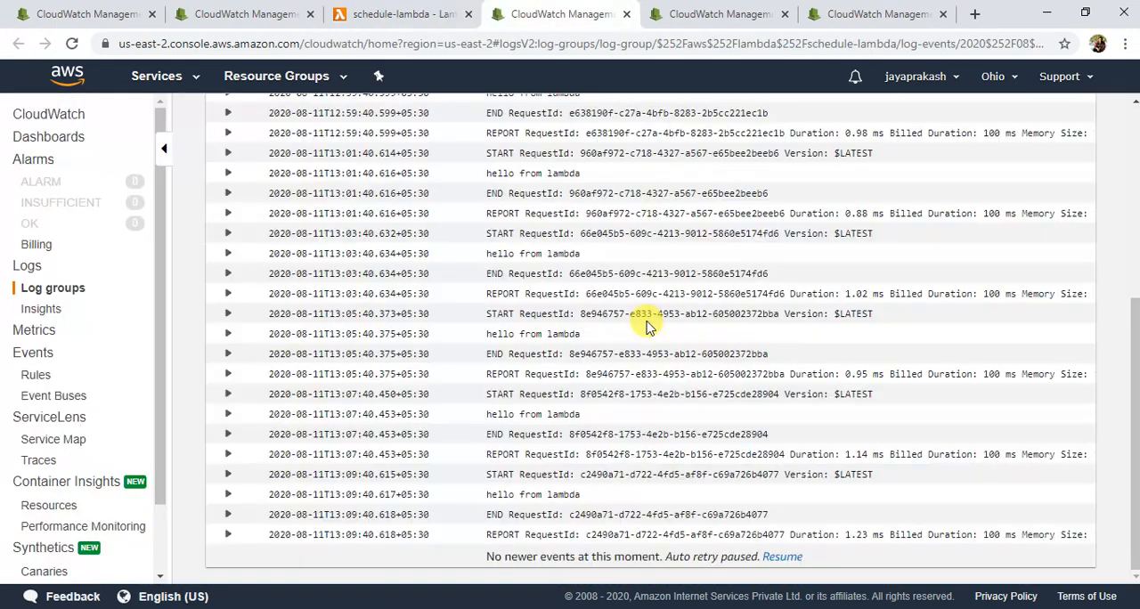
scroll(563, 289, "up", 3)
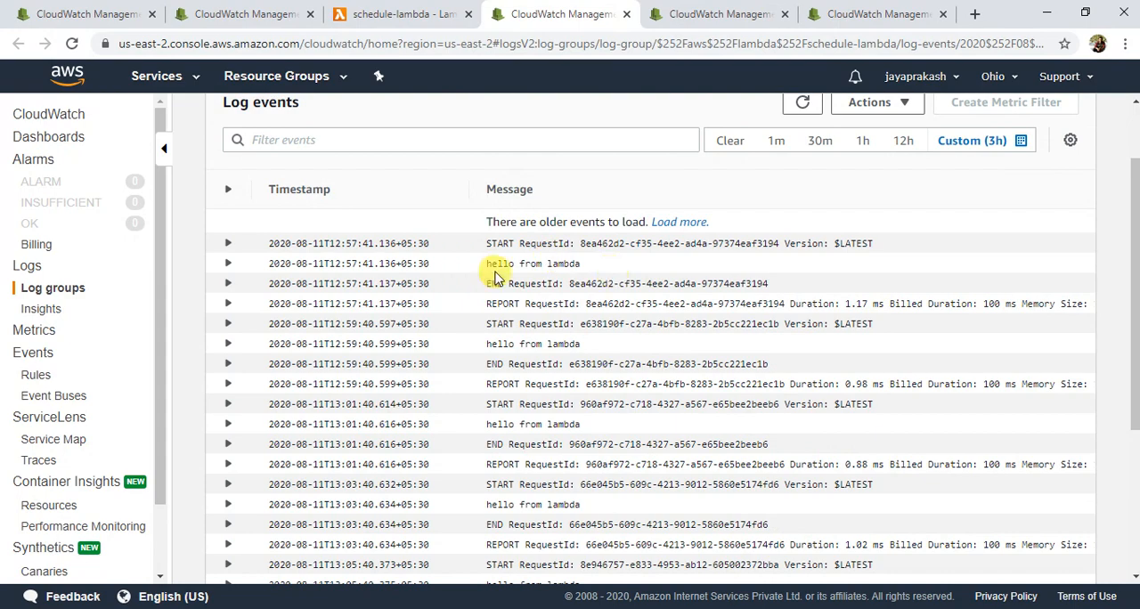
scroll(570, 282, "down", 2)
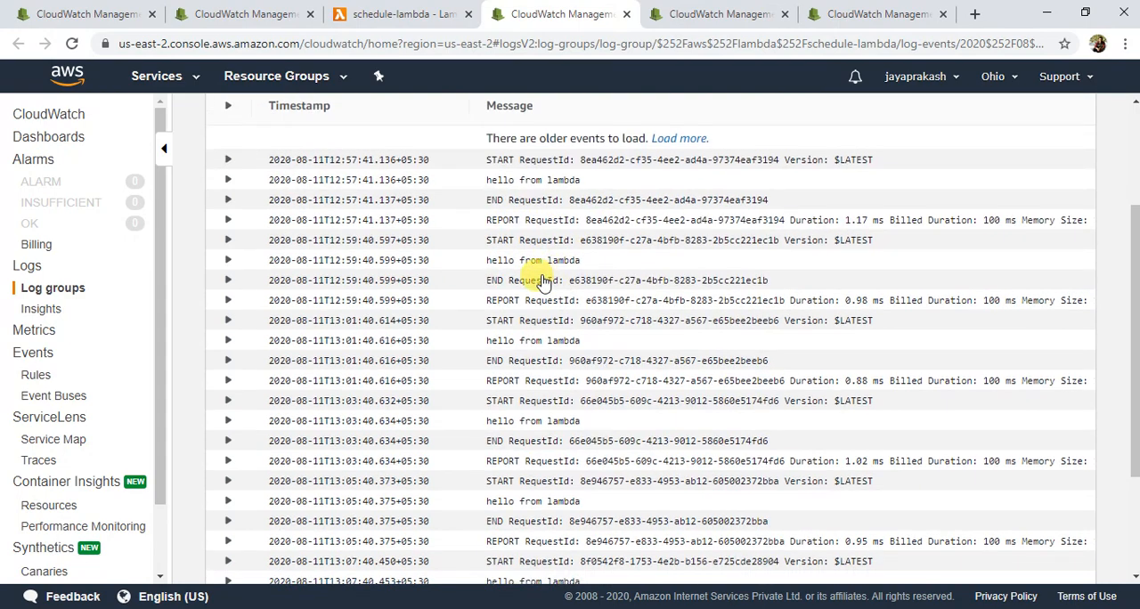
scroll(535, 273, "down", 2)
scroll(554, 378, "up", 2)
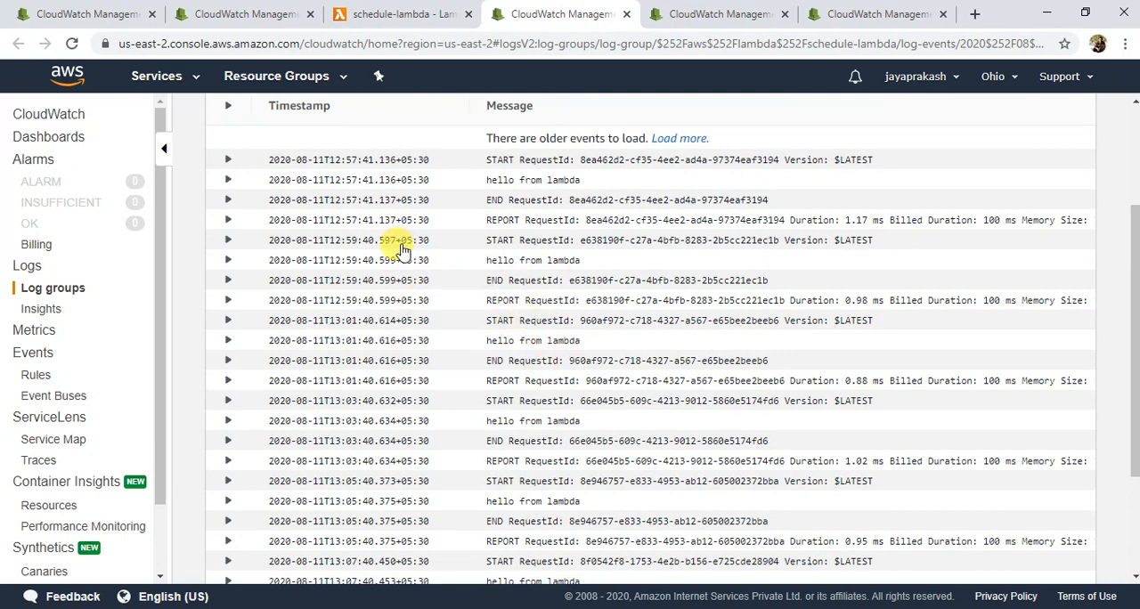
left_click(396, 13)
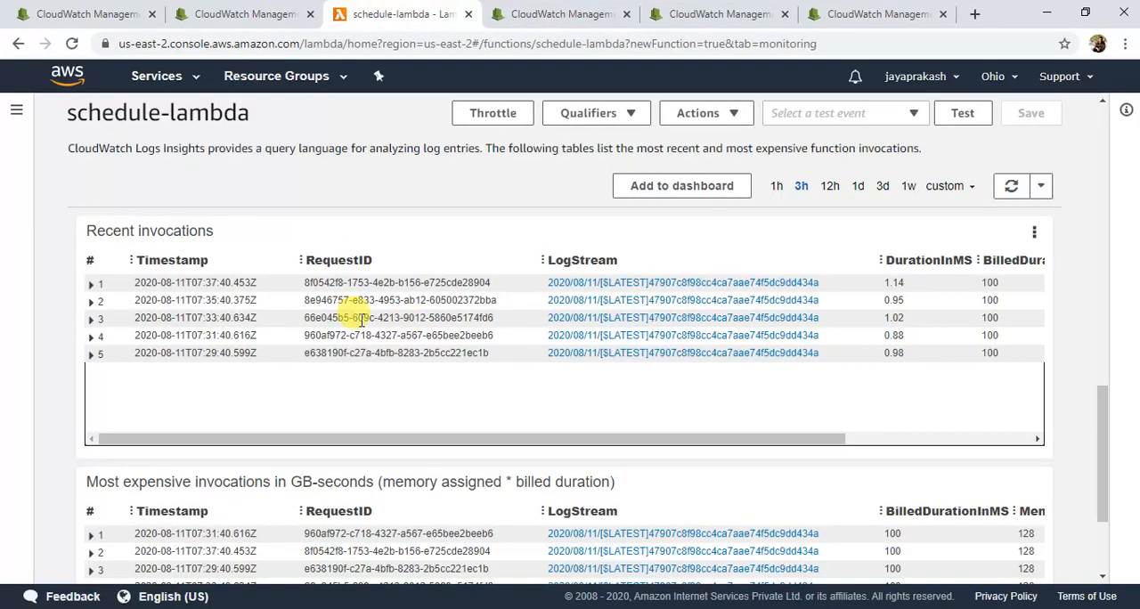
scroll(1098, 445, "up", 2)
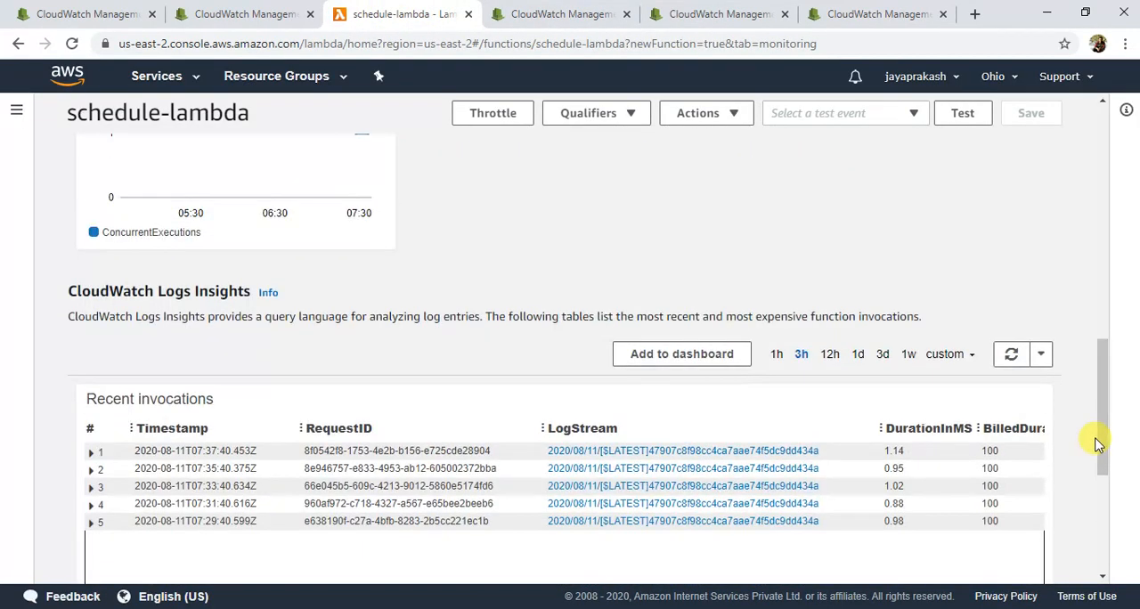